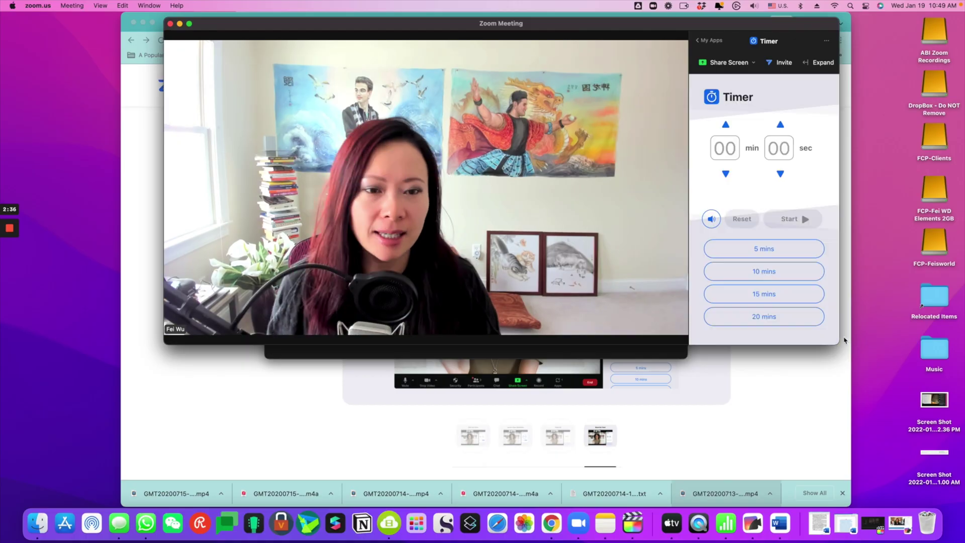
- Run a 2-minute countdown, then pause it and reset it back to 2 minutes
left_click(726, 126)
left_click(794, 219)
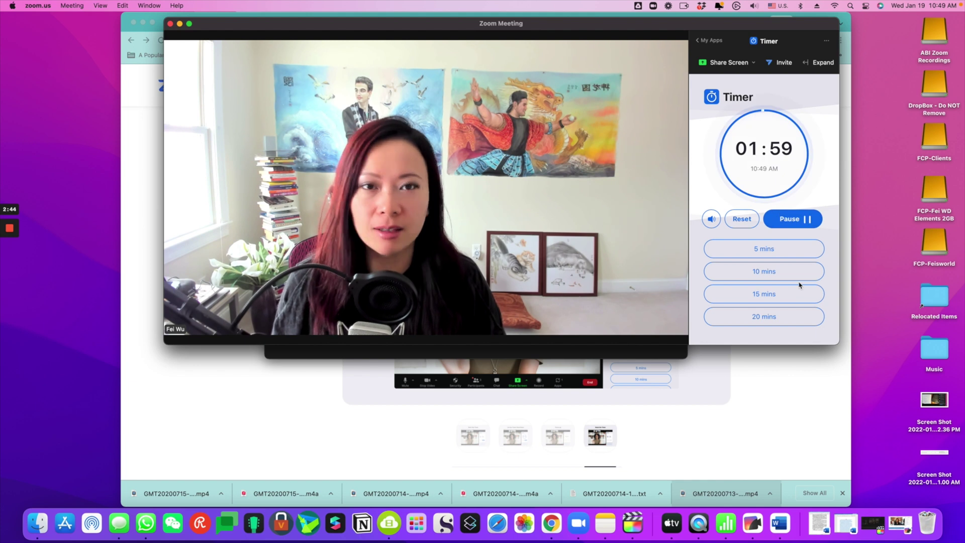
left_click(803, 224)
left_click(742, 221)
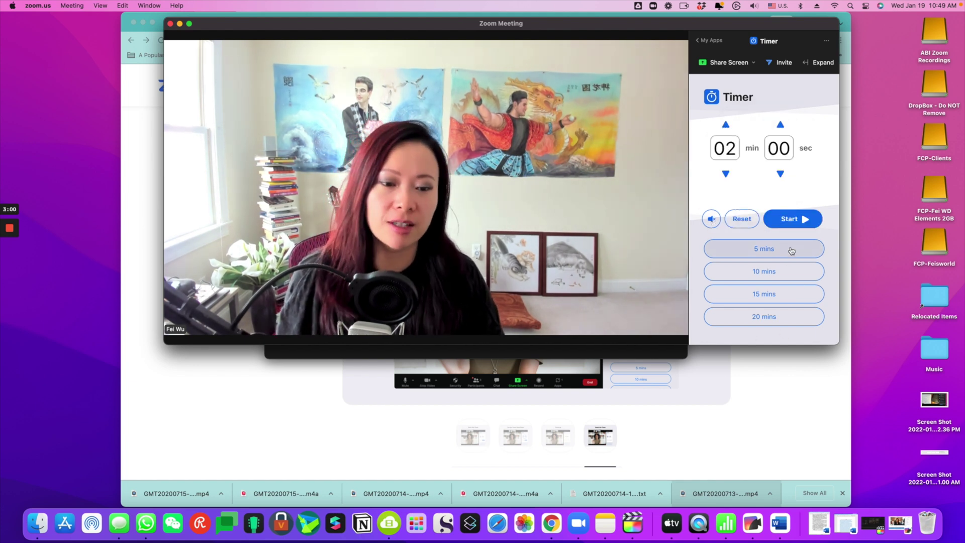
- Dismiss the Timer invitation prompt and toggle the Timer panel between expanded and collapsed, leaving it expanded
left_click(783, 62)
key("Escape")
left_click(824, 63)
left_click(798, 41)
left_click(823, 62)
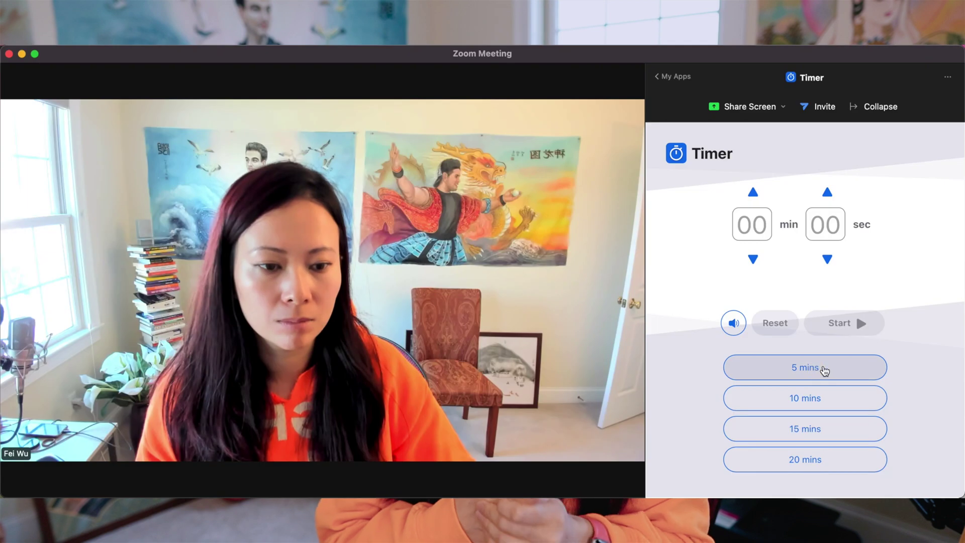
- Preset a 5-minute countdown, start it, pause it, then resume it
left_click(821, 368)
left_click(846, 330)
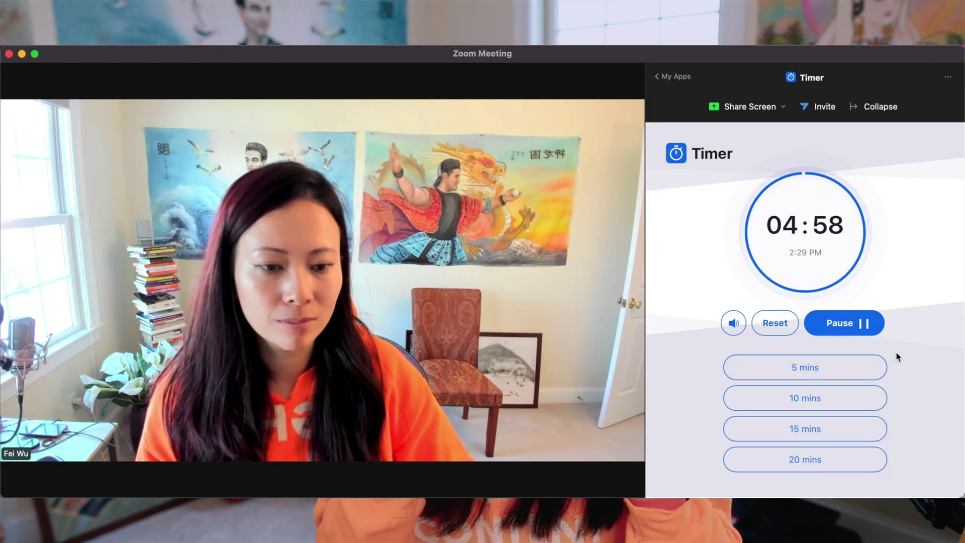
left_click(862, 323)
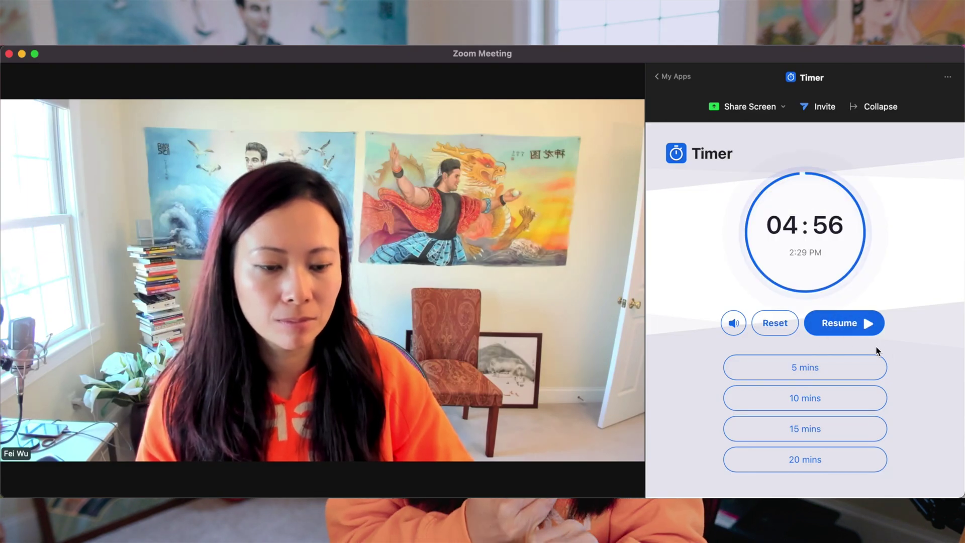
left_click(858, 328)
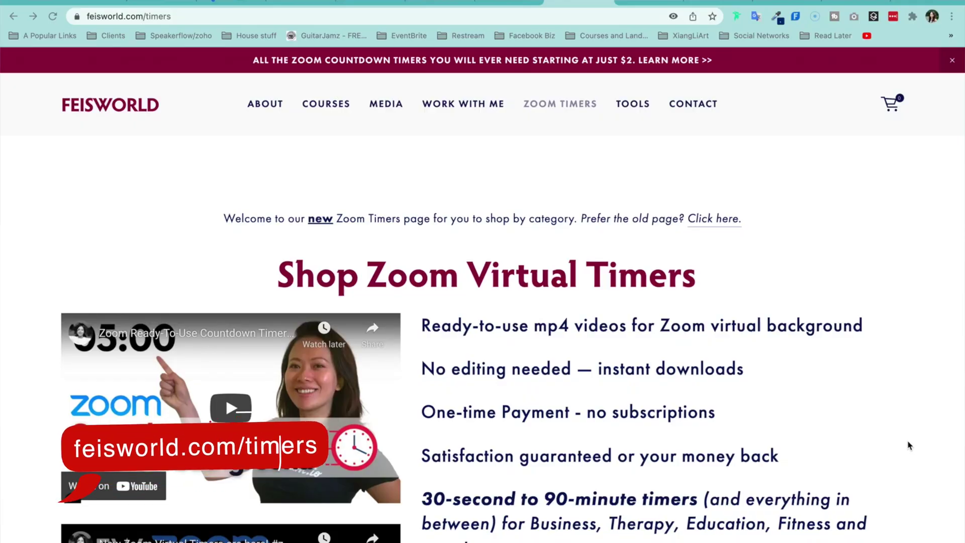
- Scroll through Shop All Zoom Timers down to the $10 black and white countdown bundles
scroll(911, 442, "down", 3)
scroll(913, 429, "down", 10)
scroll(924, 423, "down", 6)
scroll(920, 478, "down", 4)
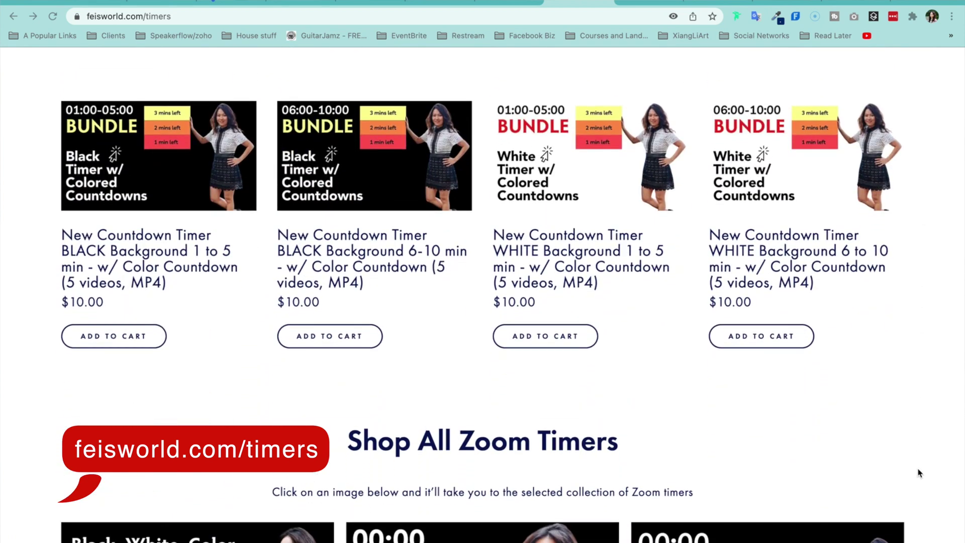
scroll(920, 468, "down", 7)
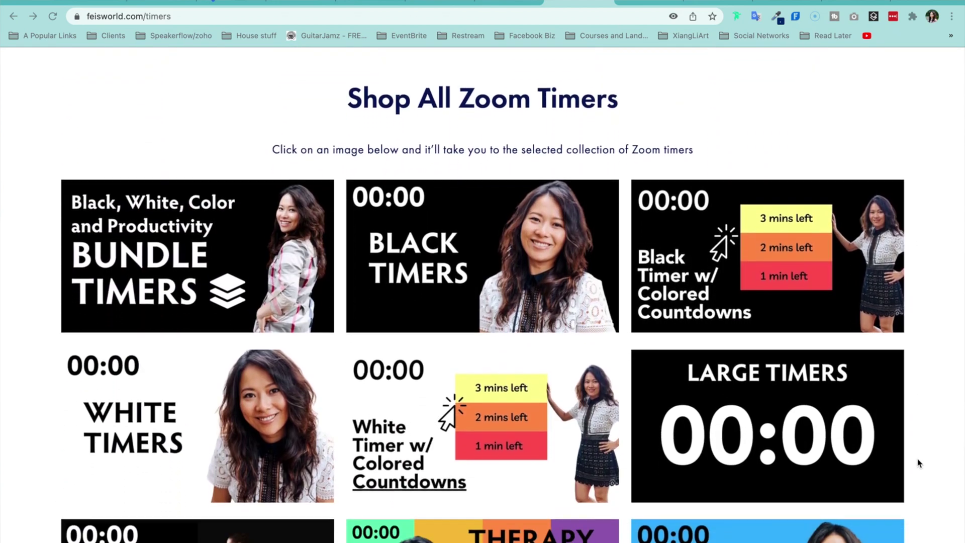
scroll(920, 462, "down", 6)
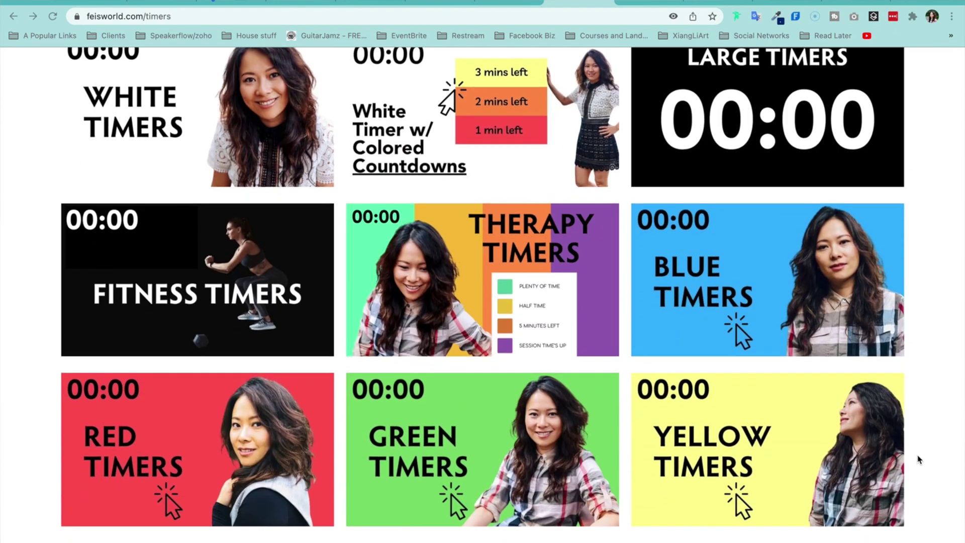
scroll(919, 460, "down", 4)
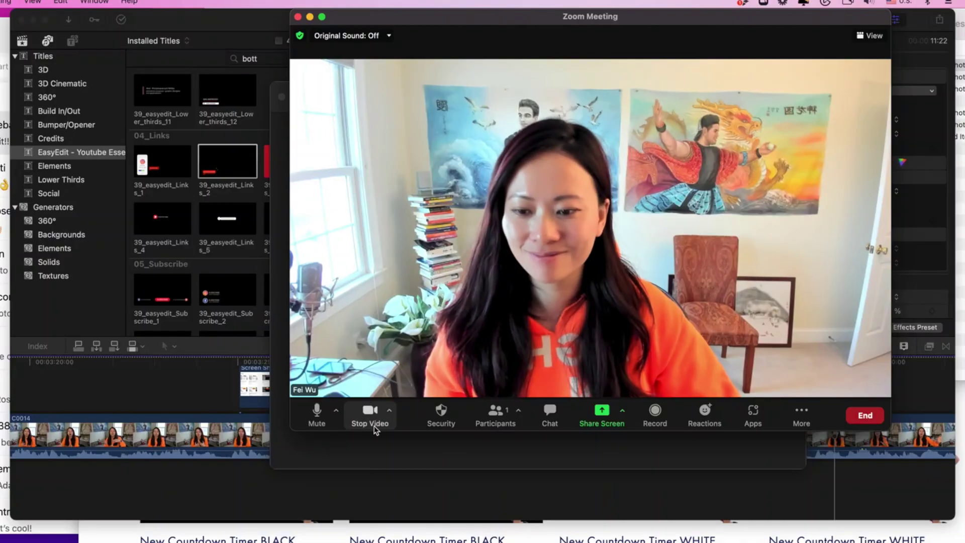
- Add a countdown MP4 video as a Zoom virtual background via Background & Filters
left_click(388, 405)
left_click(431, 383)
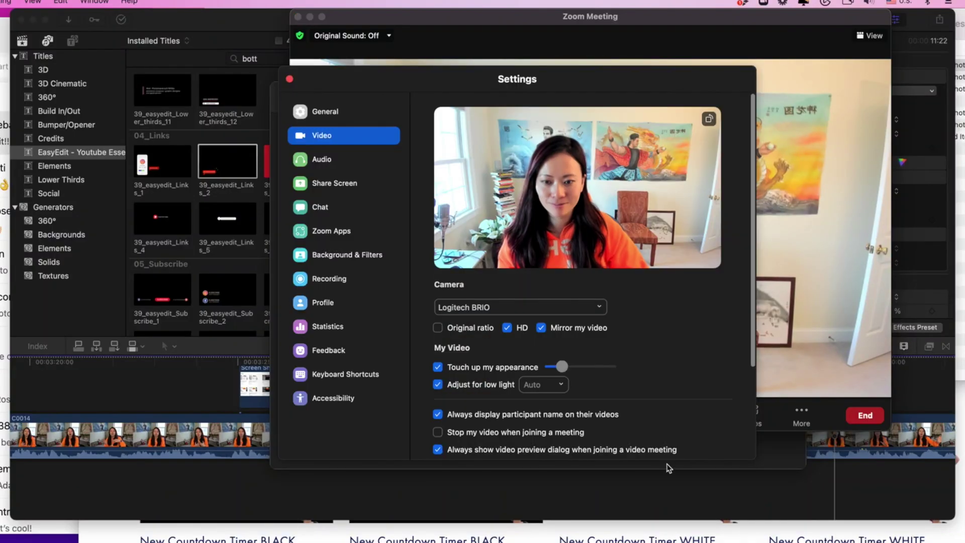
left_click(375, 254)
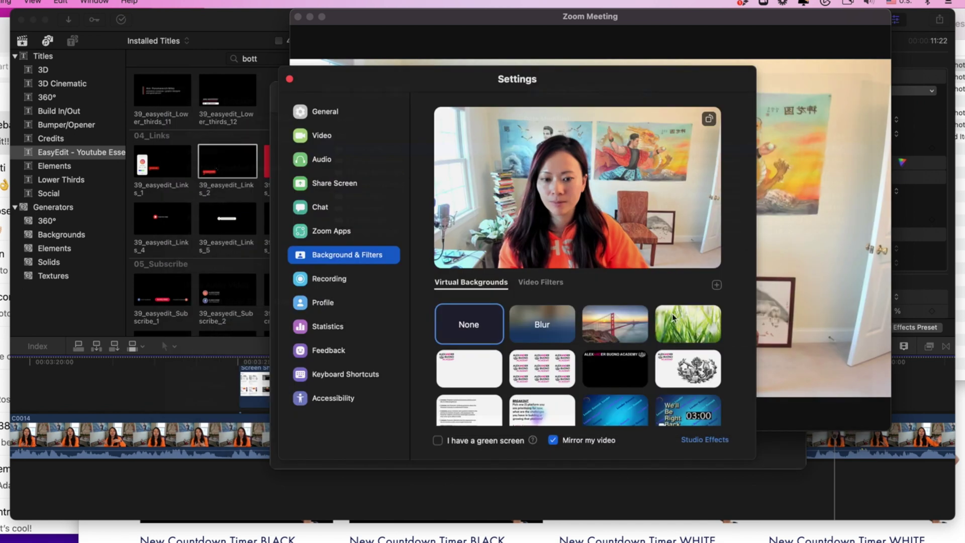
left_click(716, 285)
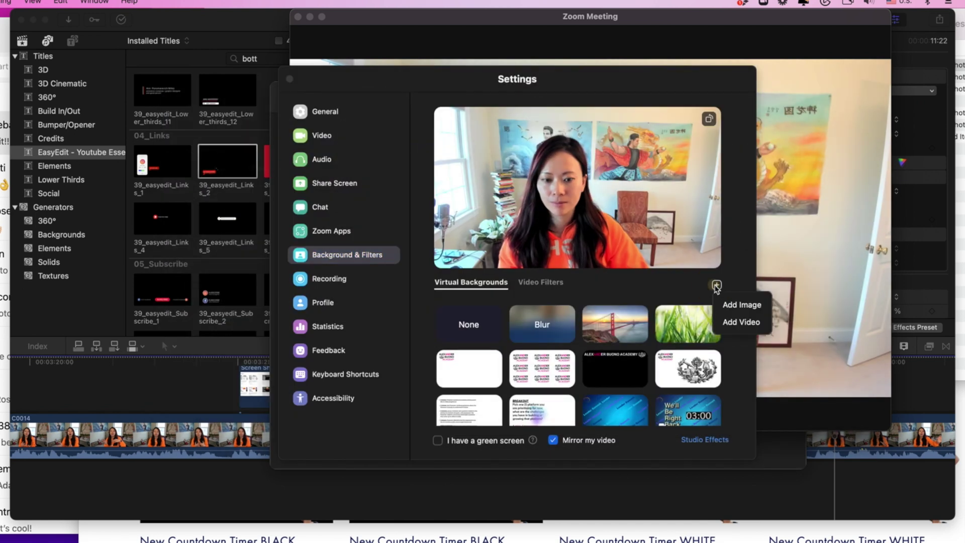
left_click(725, 322)
left_click(365, 180)
double_click(365, 180)
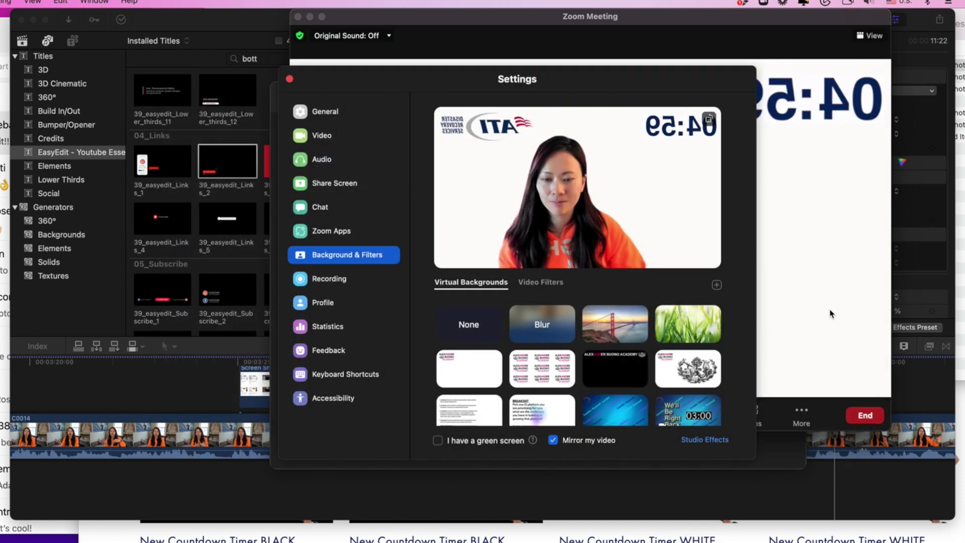
- Turn off camera mirroring in the general video settings
left_click_drag(403, 89, 129, 58)
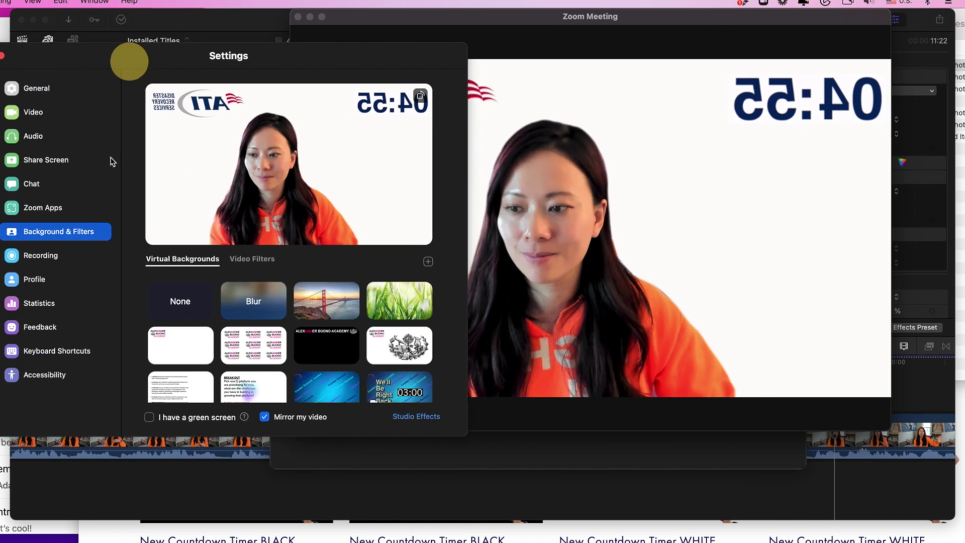
left_click(34, 112)
left_click(252, 304)
left_click_drag(303, 57, 194, 38)
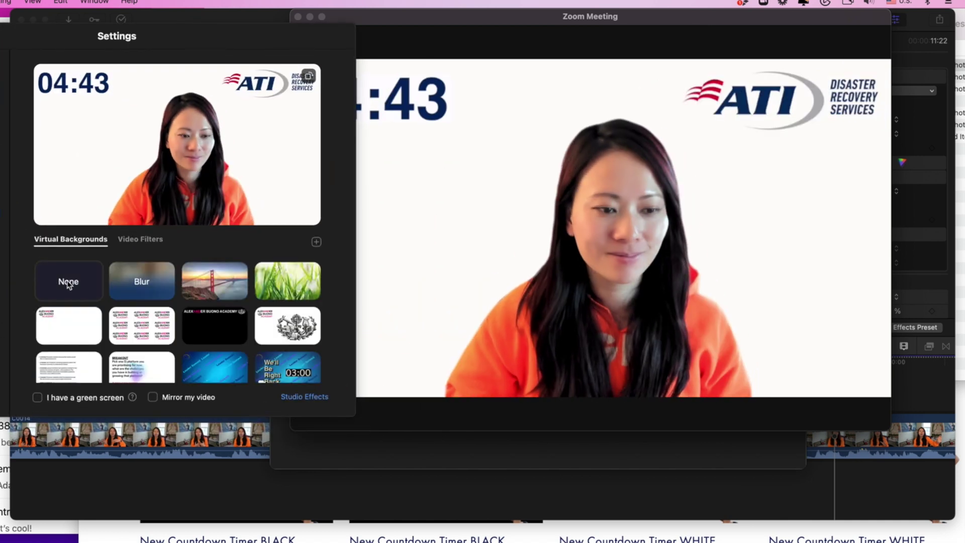
- Try the We'll Be Right Back and black 03:00 backgrounds, ending on white ATI 01:00
left_click(69, 281)
scroll(144, 321, "down", 2)
left_click(285, 355)
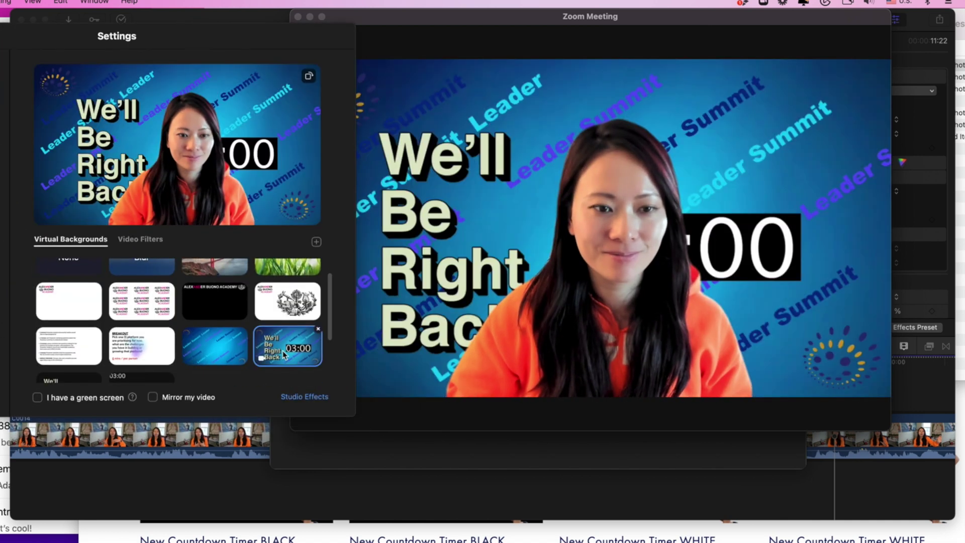
left_click(149, 361)
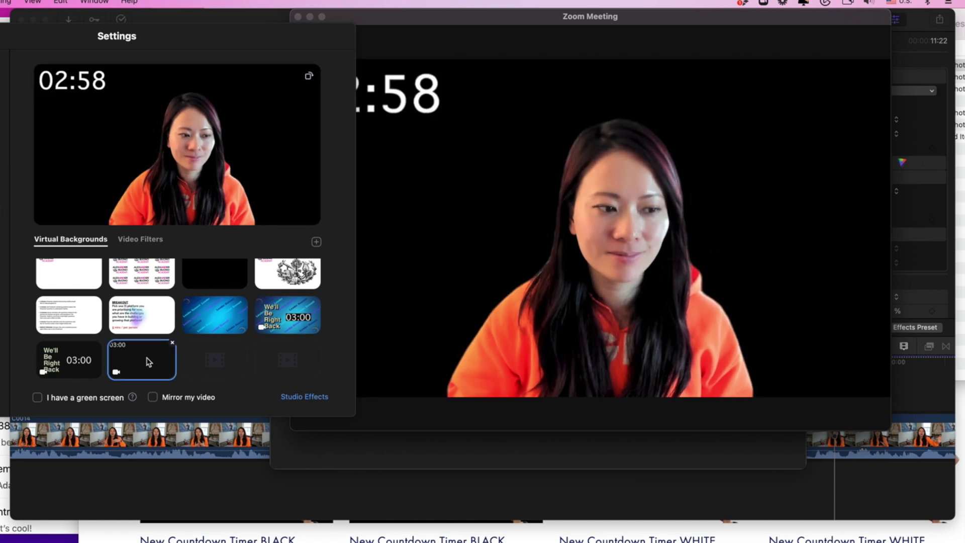
scroll(156, 362, "down", 2)
left_click(81, 365)
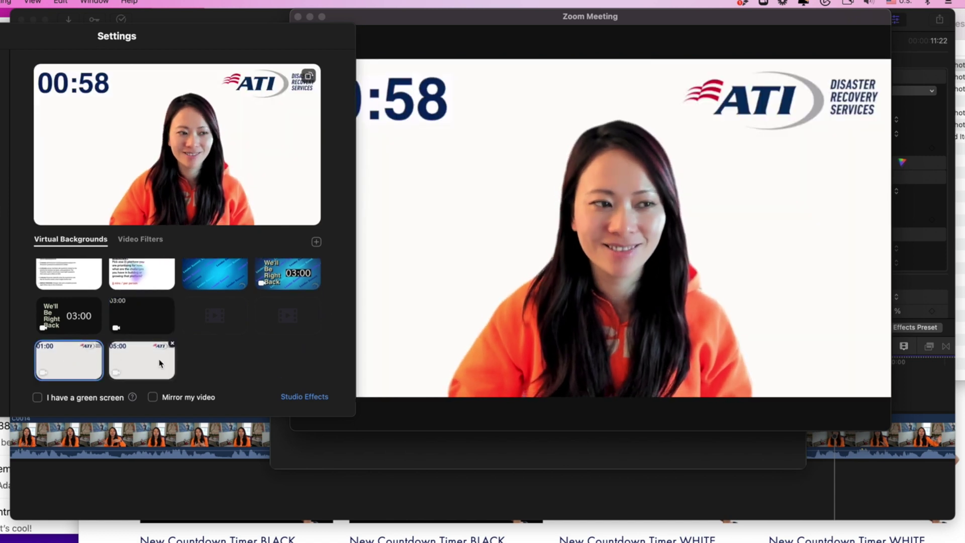
scroll(155, 365, "up", 1)
left_click_drag(202, 40, 286, 222)
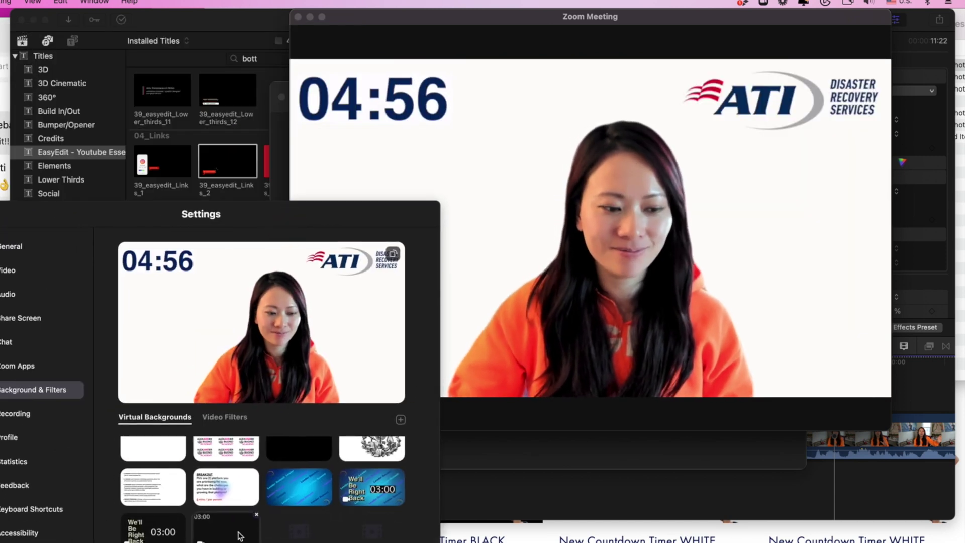